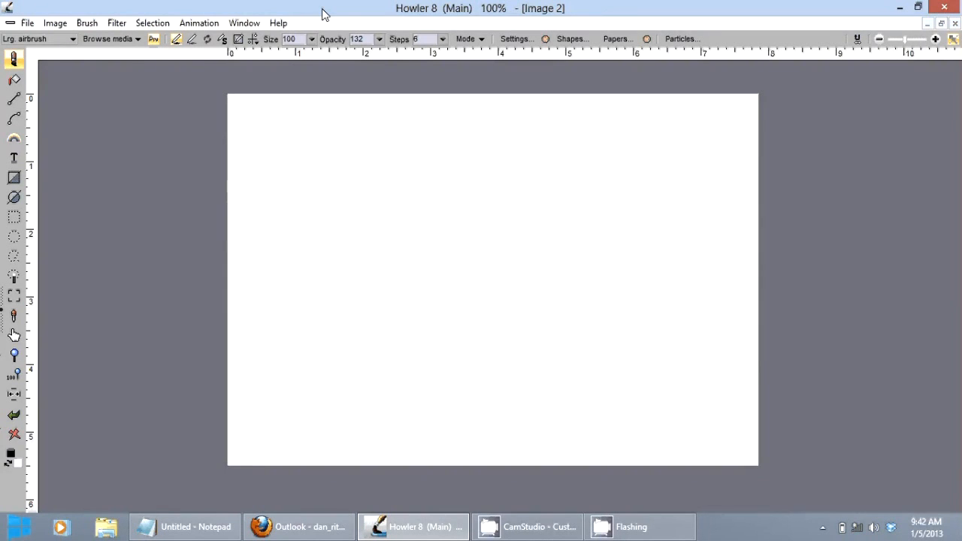
- Expand and collapse the side panels, and switch the workspace to full screen
{"action": "left_click", "coordinate": [3, 306]}
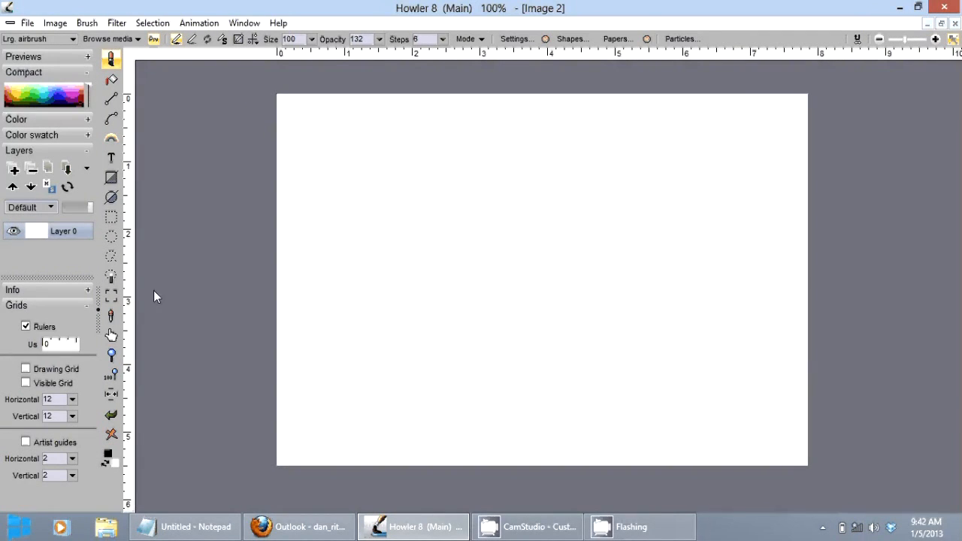
{"action": "left_click", "coordinate": [97, 312]}
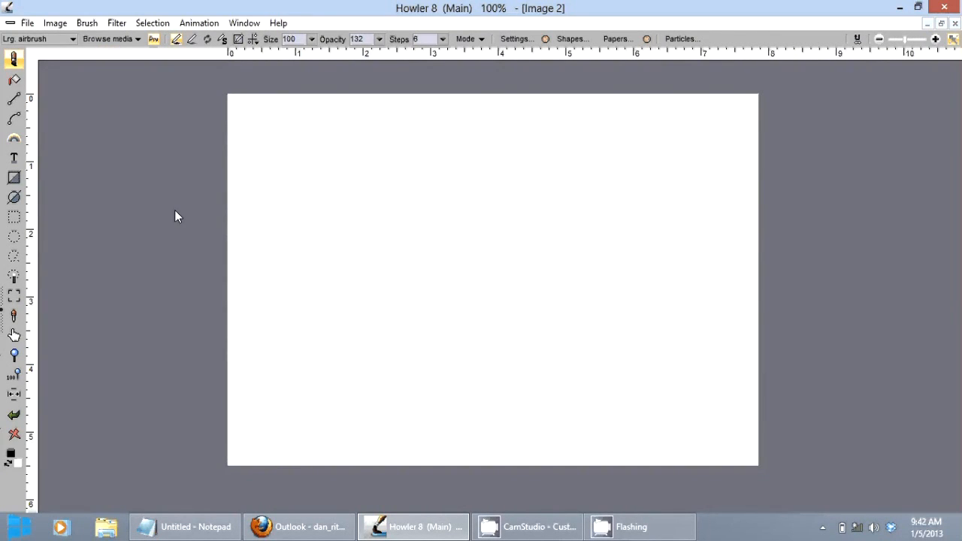
{"action": "left_click", "coordinate": [243, 24]}
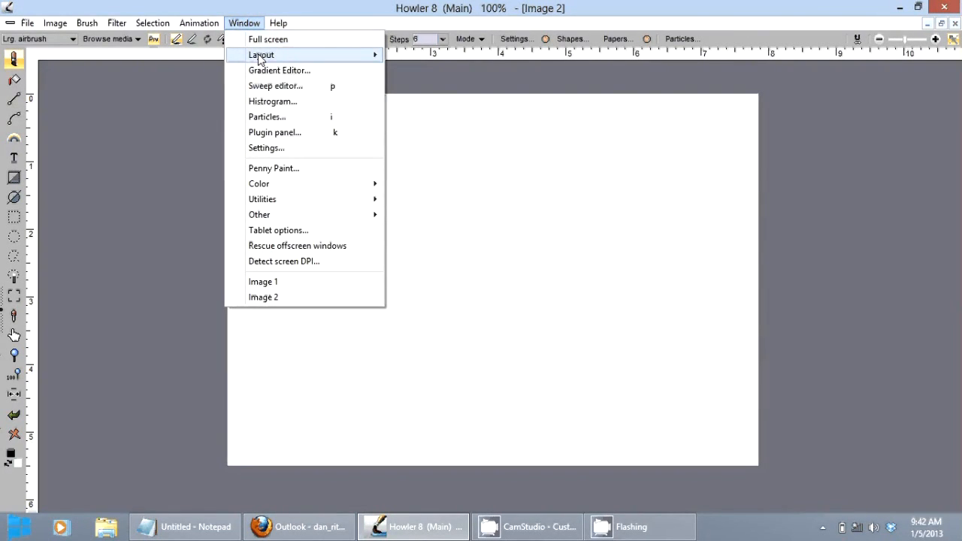
{"action": "mouse_move", "coordinate": [261, 58]}
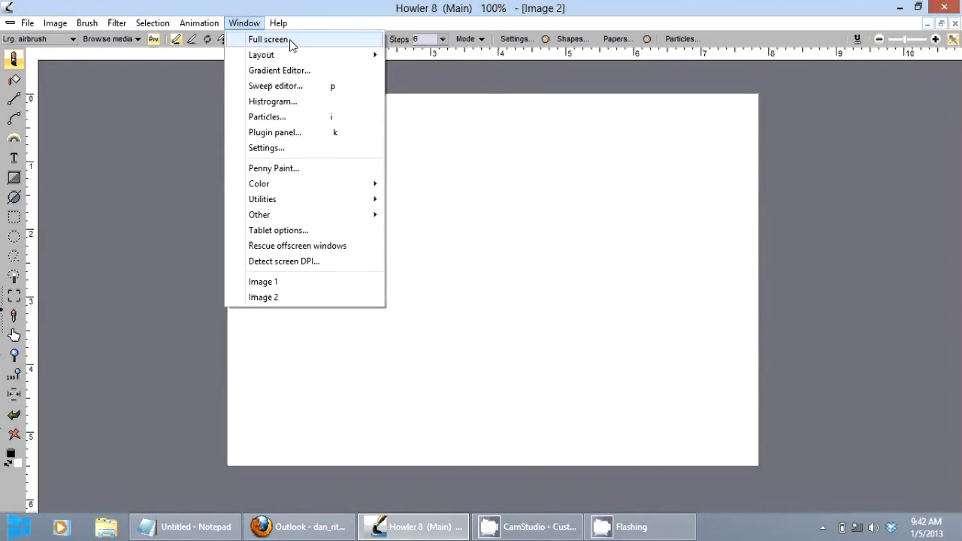
{"action": "left_click", "coordinate": [293, 45]}
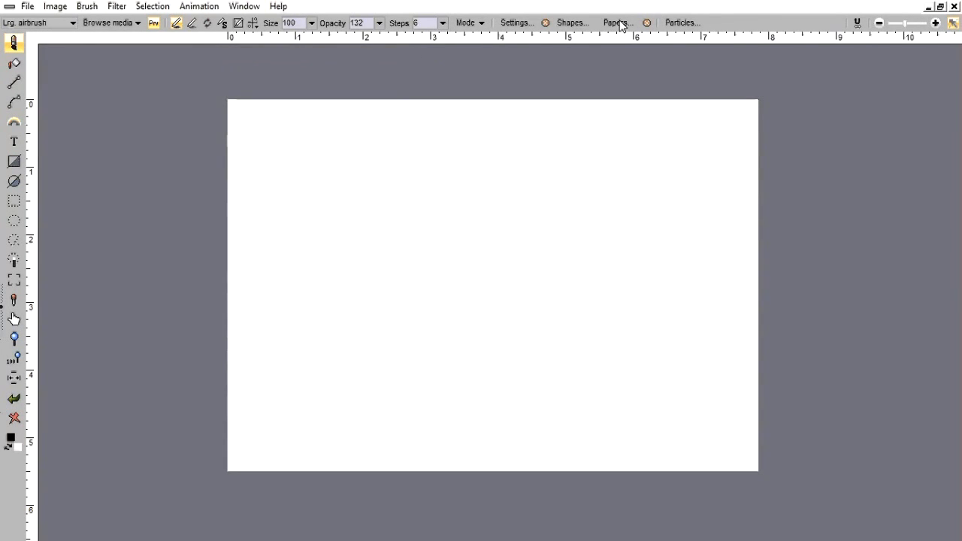
- Quit the paint program and relaunch dogwaffle from the desktop
{"action": "left_click", "coordinate": [23, 7]}
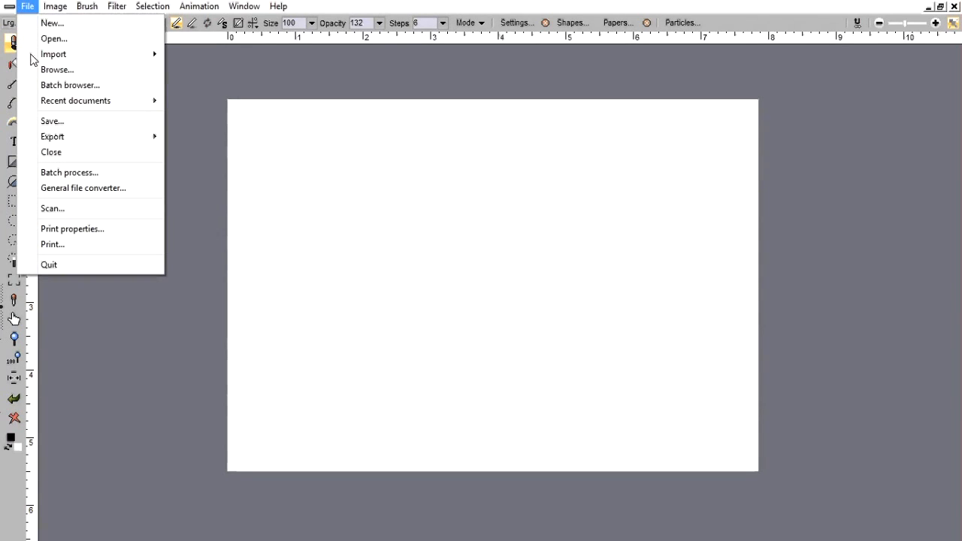
{"action": "left_click", "coordinate": [65, 263]}
{"action": "left_click", "coordinate": [382, 331]}
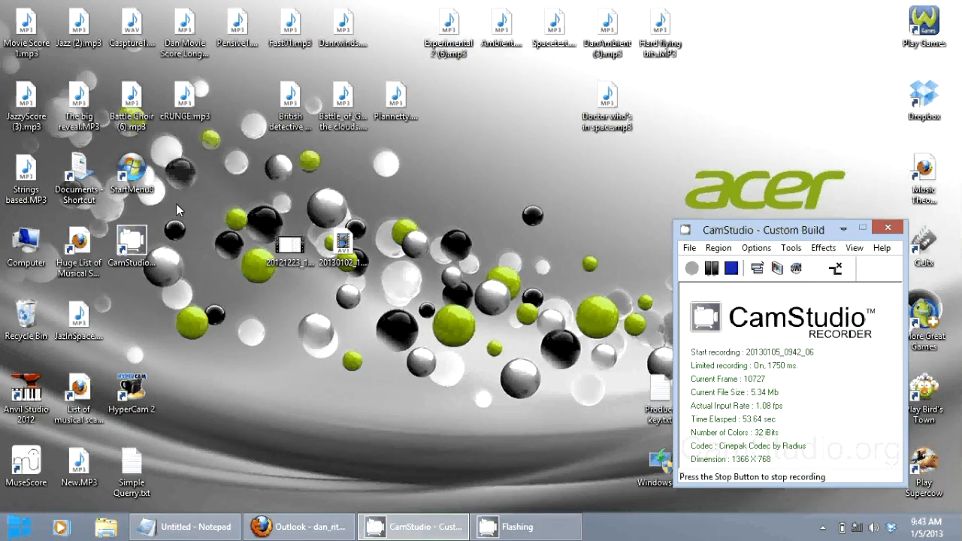
{"action": "left_click", "coordinate": [19, 527]}
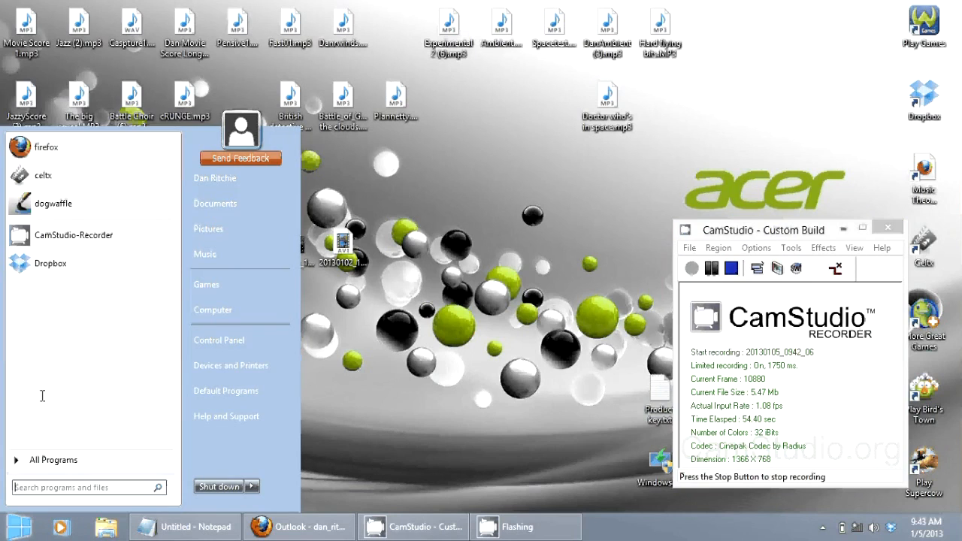
{"action": "left_click", "coordinate": [68, 208]}
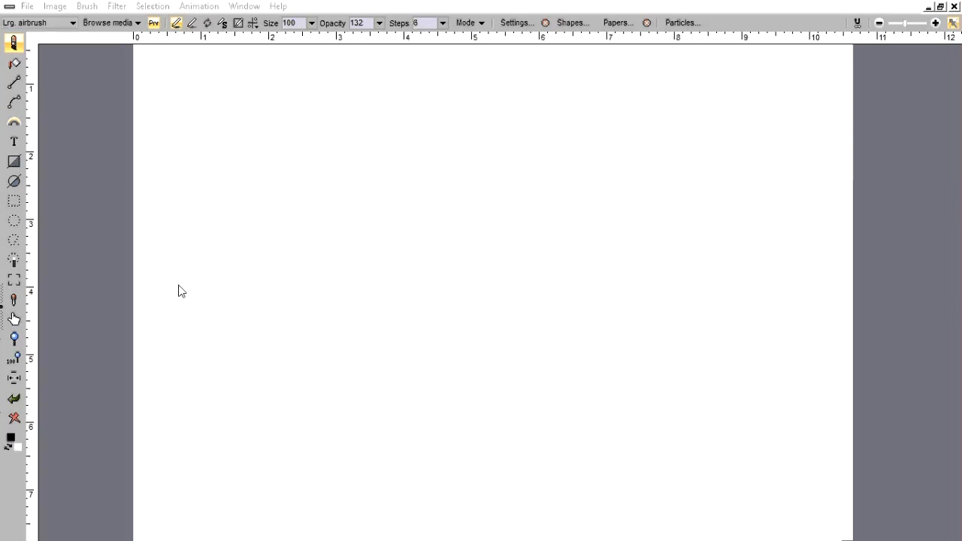
- Expand the collapsed side panels and adjust the height of the Layers panel
{"action": "right_click", "coordinate": [389, 234]}
{"action": "left_click", "coordinate": [1, 308]}
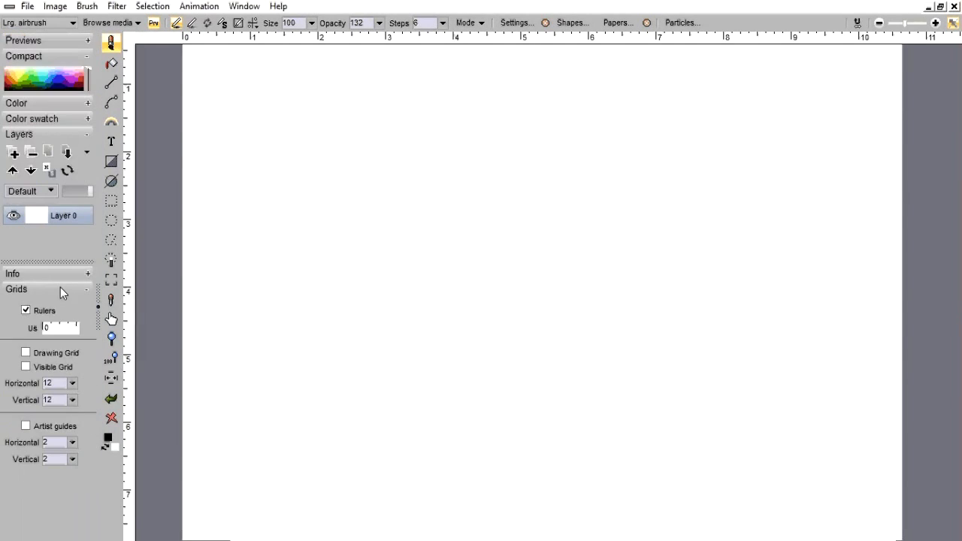
{"action": "left_click", "coordinate": [97, 307]}
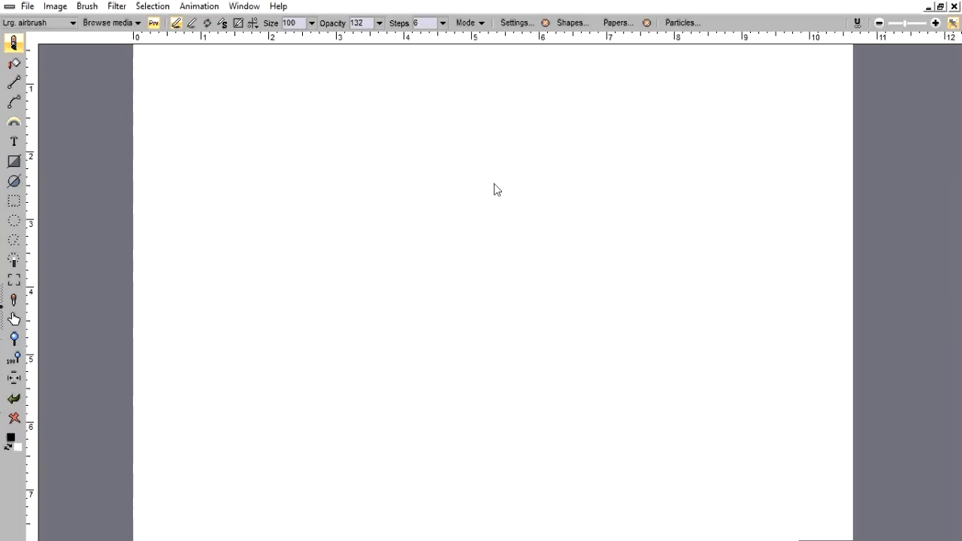
{"action": "left_click", "coordinate": [3, 320]}
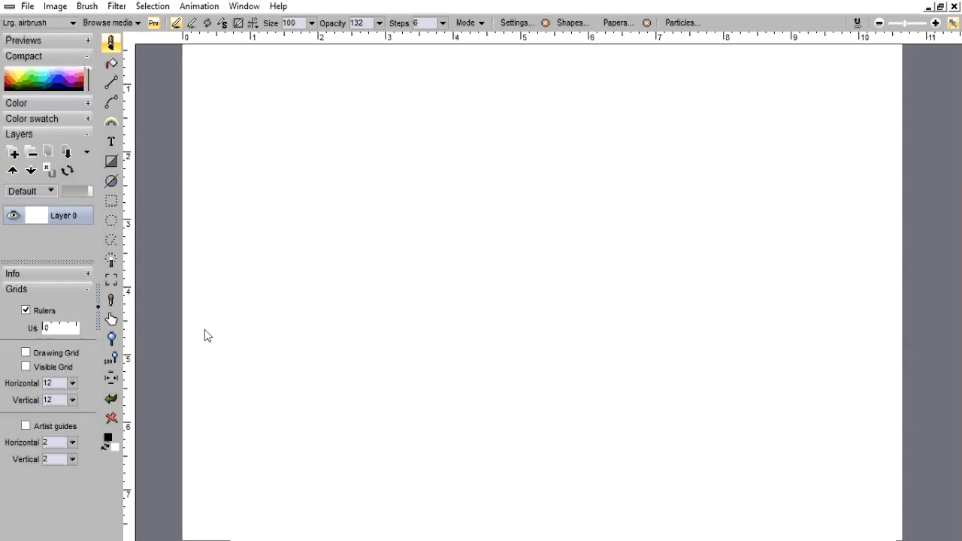
{"action": "left_click", "coordinate": [42, 268]}
{"action": "mouse_move", "coordinate": [48, 272]}
{"action": "left_mouse_down"}
{"action": "mouse_move", "coordinate": [47, 389]}
{"action": "mouse_move", "coordinate": [57, 261]}
{"action": "left_mouse_up"}
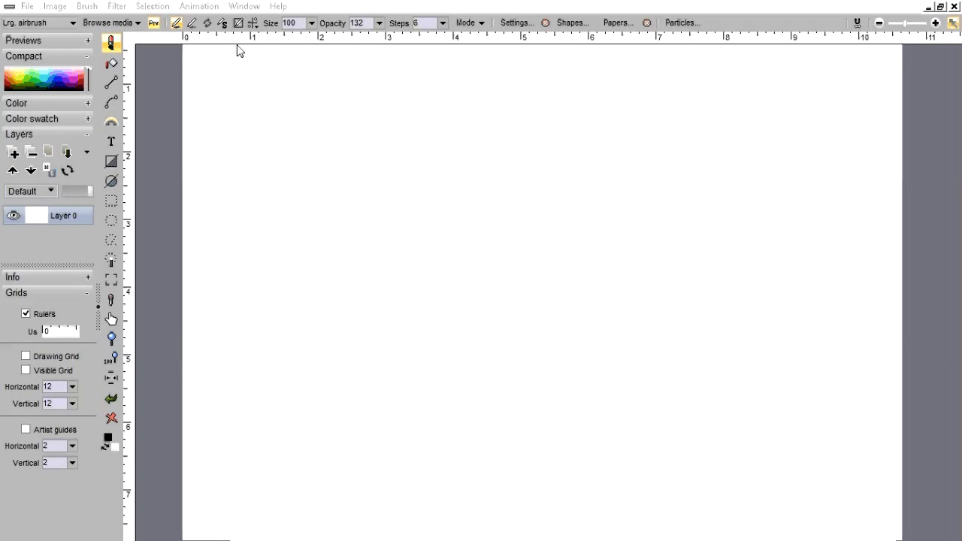
- Create a 30-frame animation and widen the frame thumbnail strip beside the playback controls
{"action": "left_click", "coordinate": [199, 6]}
{"action": "left_click", "coordinate": [212, 23]}
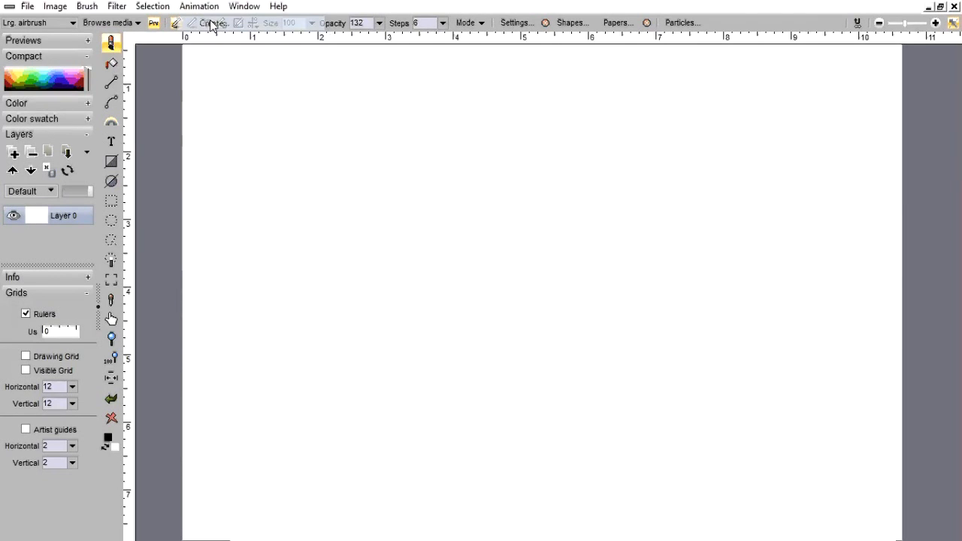
{"action": "key", "text": "Return"}
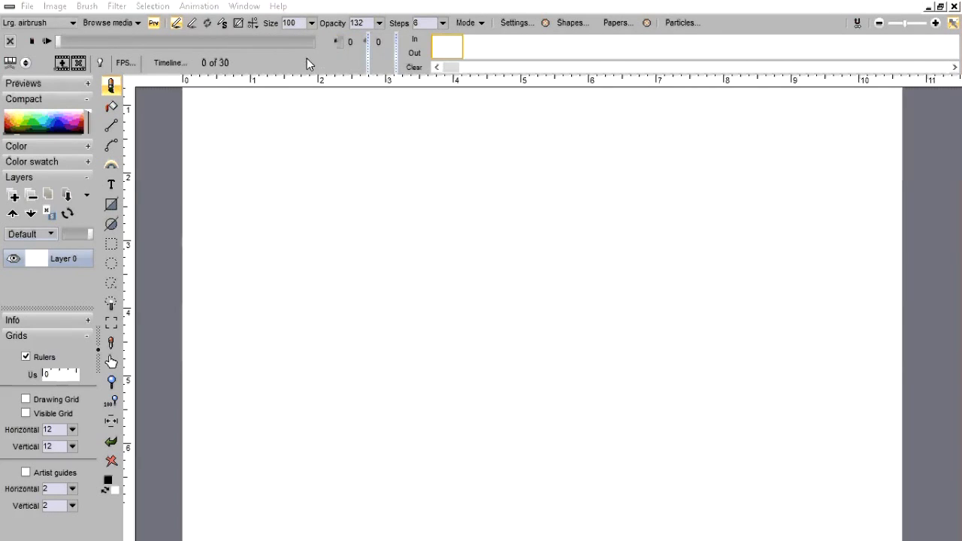
{"action": "left_click_drag", "start_coordinate": [306, 57], "coordinate": [243, 66]}
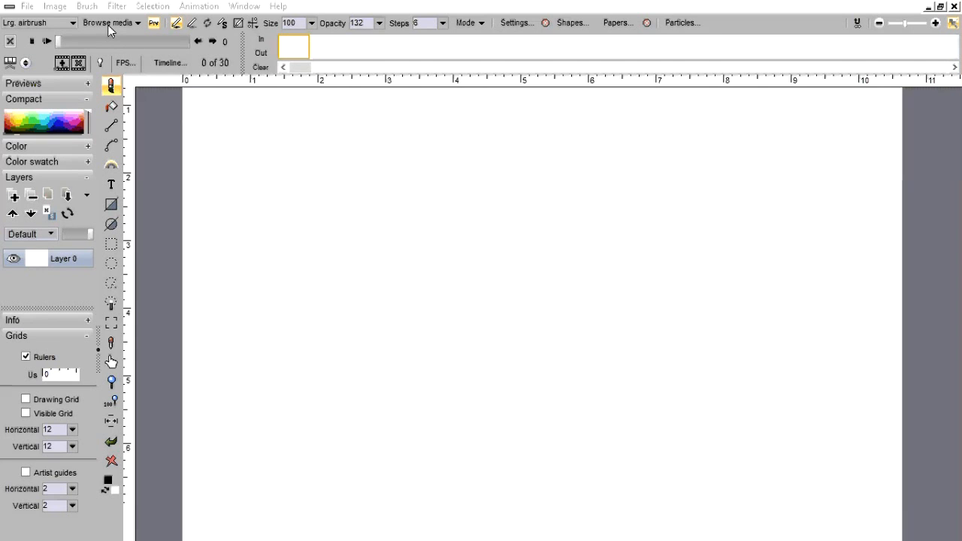
- Render plasma noise over the canvas with scale 7 and the Grays colour option
{"action": "left_click", "coordinate": [56, 6]}
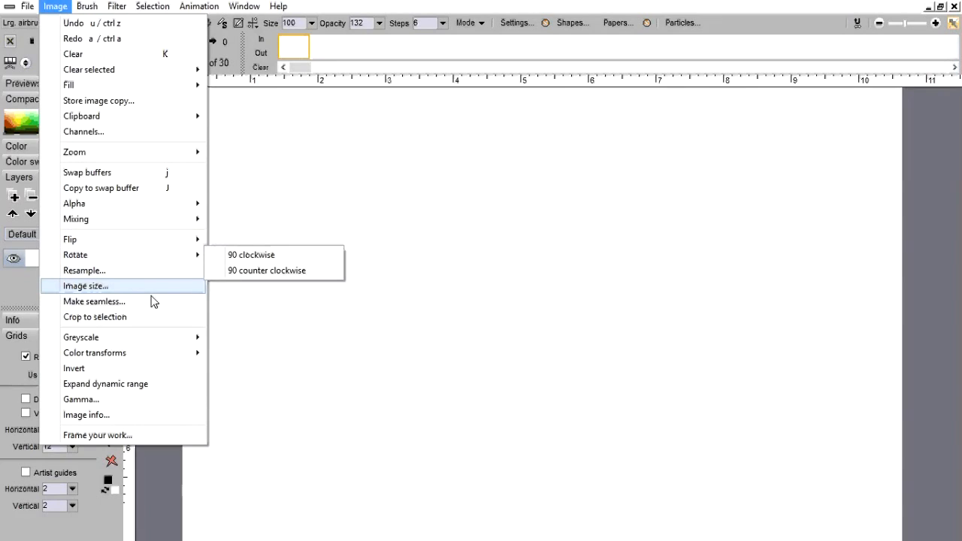
{"action": "mouse_move", "coordinate": [117, 6]}
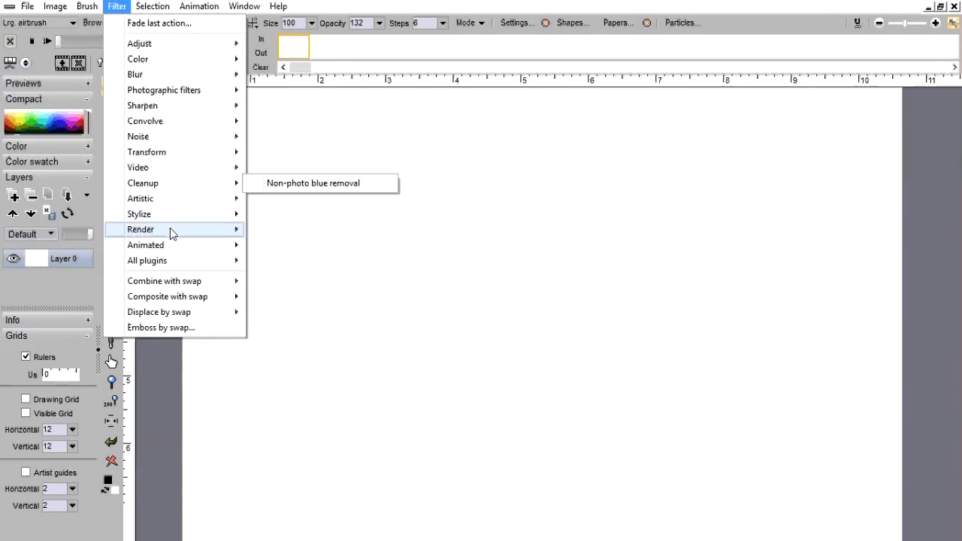
{"action": "mouse_move", "coordinate": [170, 229]}
{"action": "left_click", "coordinate": [291, 229]}
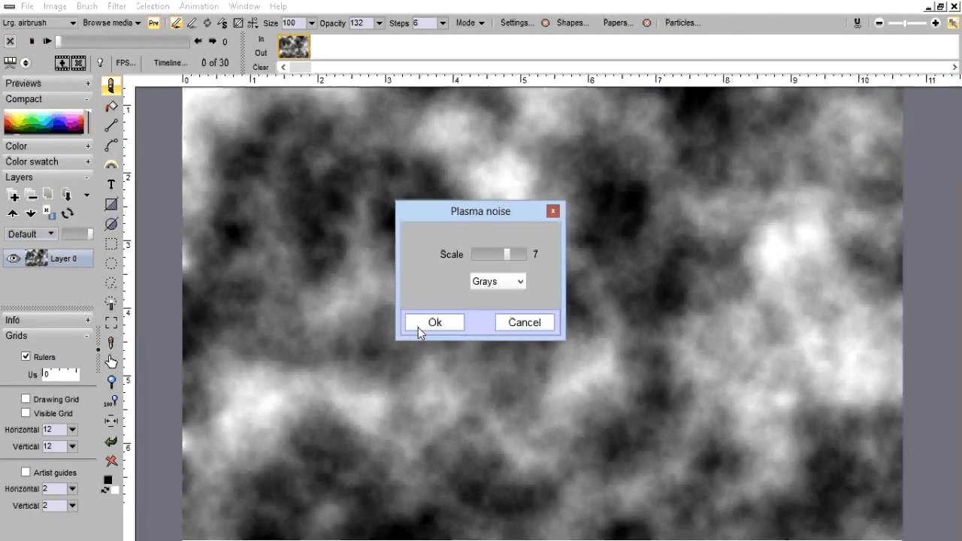
{"action": "left_click", "coordinate": [418, 327]}
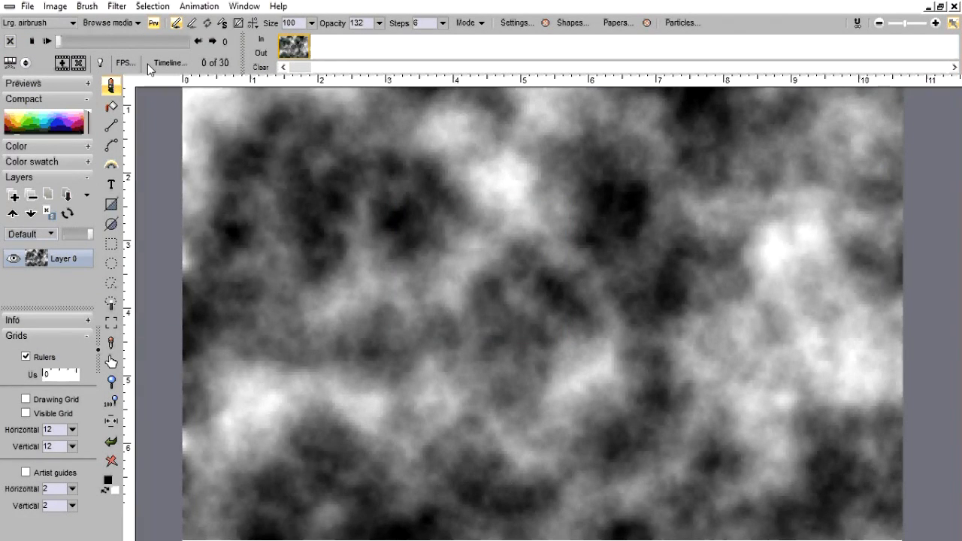
- Darken the plasma noise with Curves by pulling the RGB curve point down to 179 / 49
{"action": "left_click", "coordinate": [117, 6]}
{"action": "mouse_move", "coordinate": [135, 45]}
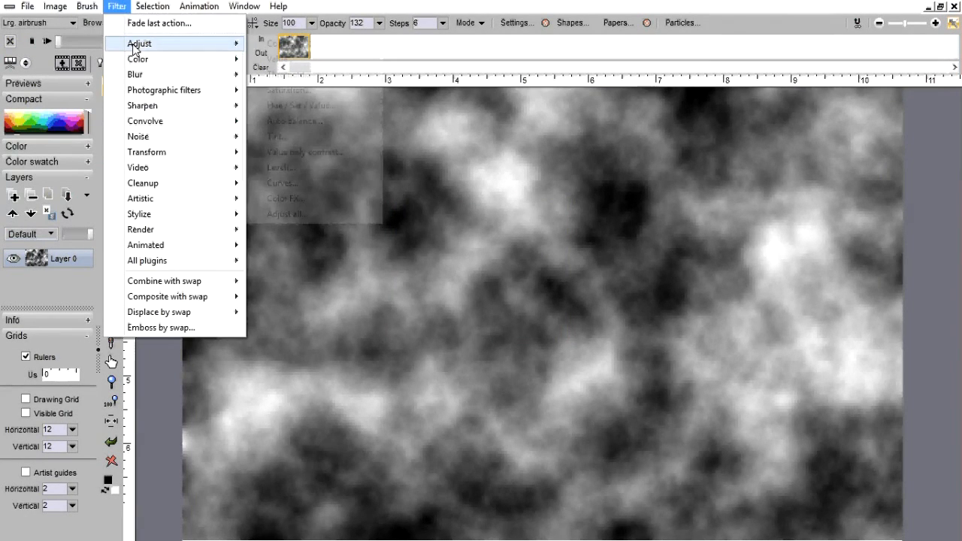
{"action": "left_click", "coordinate": [319, 188]}
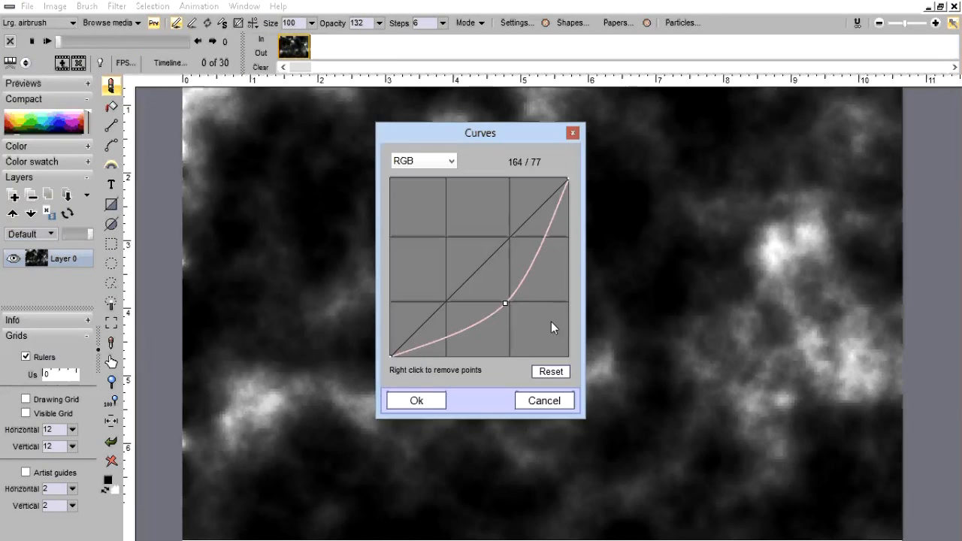
{"action": "left_click_drag", "start_coordinate": [505, 303], "coordinate": [516, 324]}
{"action": "left_click", "coordinate": [416, 401]}
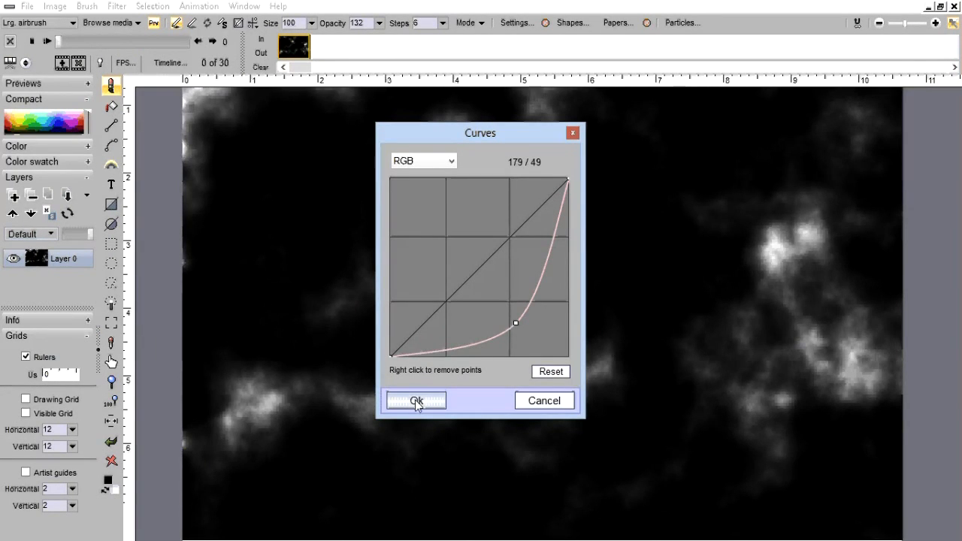
- Open the 3D Designer transform filter on the noise image and move its dialog clear of the terrain
{"action": "left_click", "coordinate": [42, 8]}
{"action": "mouse_move", "coordinate": [153, 6]}
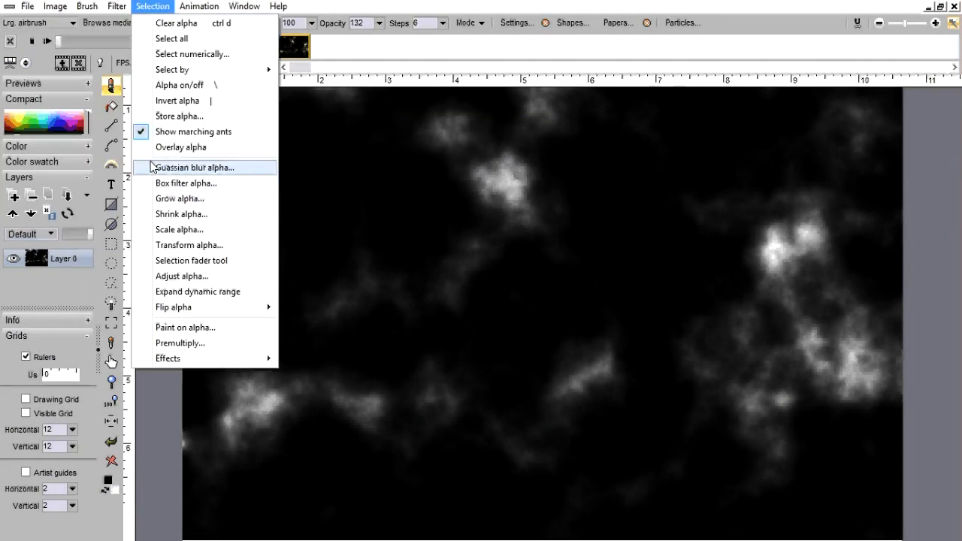
{"action": "mouse_move", "coordinate": [118, 7]}
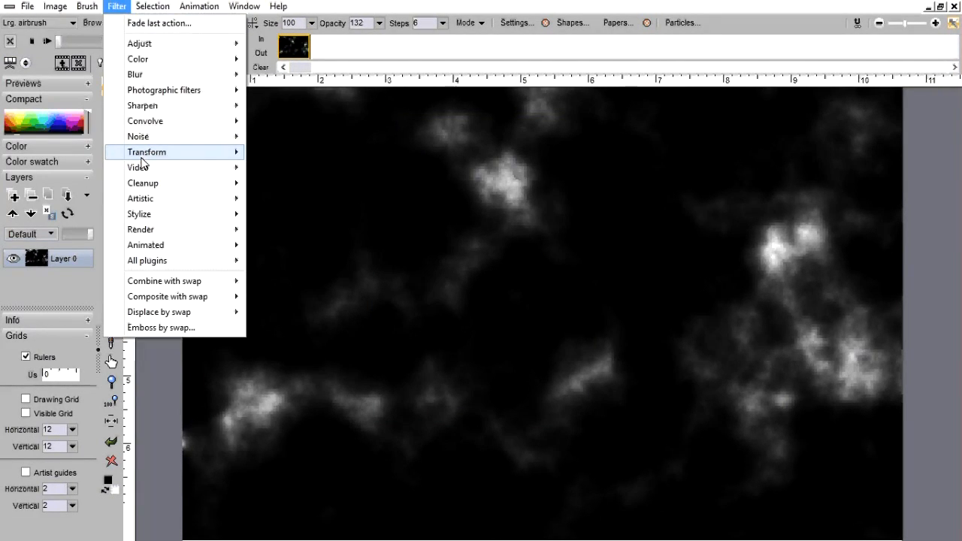
{"action": "mouse_move", "coordinate": [141, 158]}
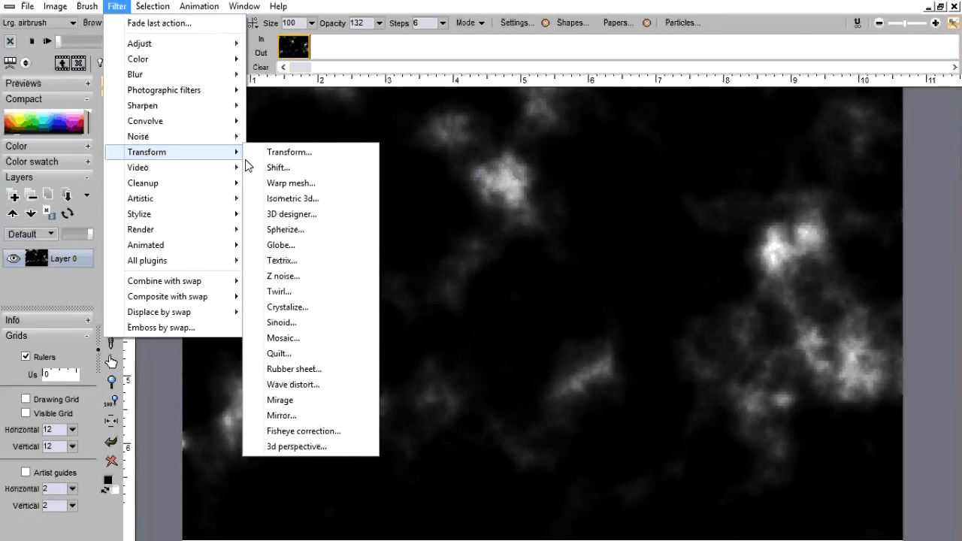
{"action": "left_click", "coordinate": [288, 247]}
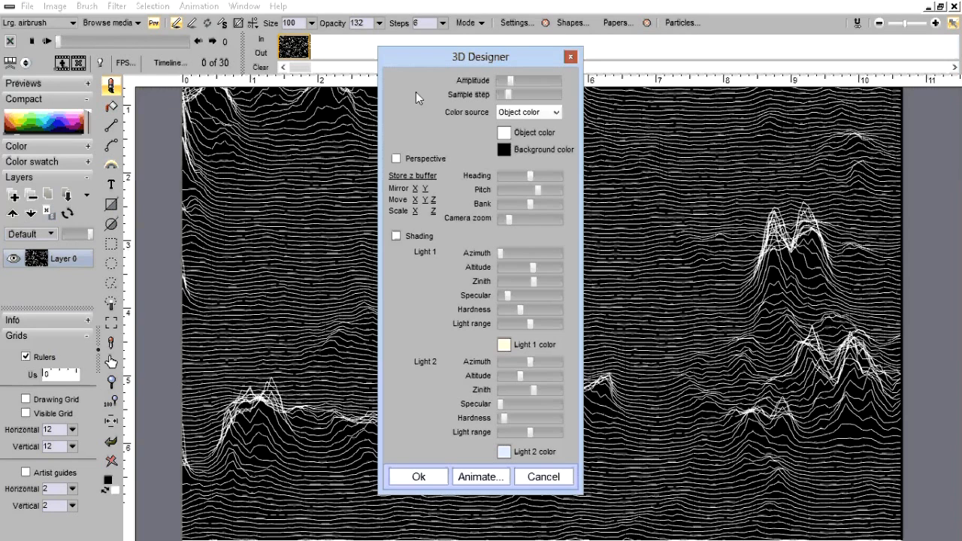
{"action": "left_click_drag", "start_coordinate": [407, 56], "coordinate": [195, 66]}
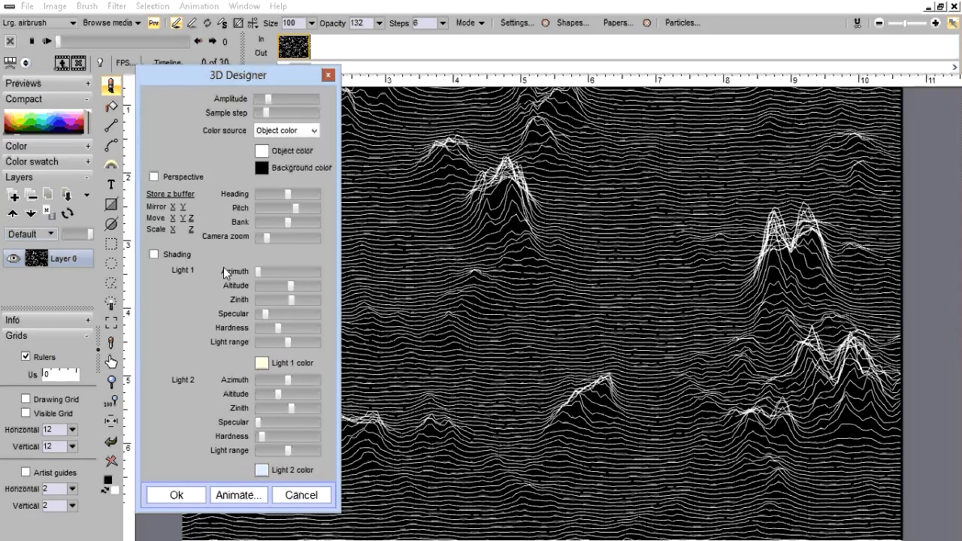
- Enable Shading and Perspective for the 3D terrain and rotate its Heading to slightly below the middle of the range
{"action": "left_click", "coordinate": [155, 255]}
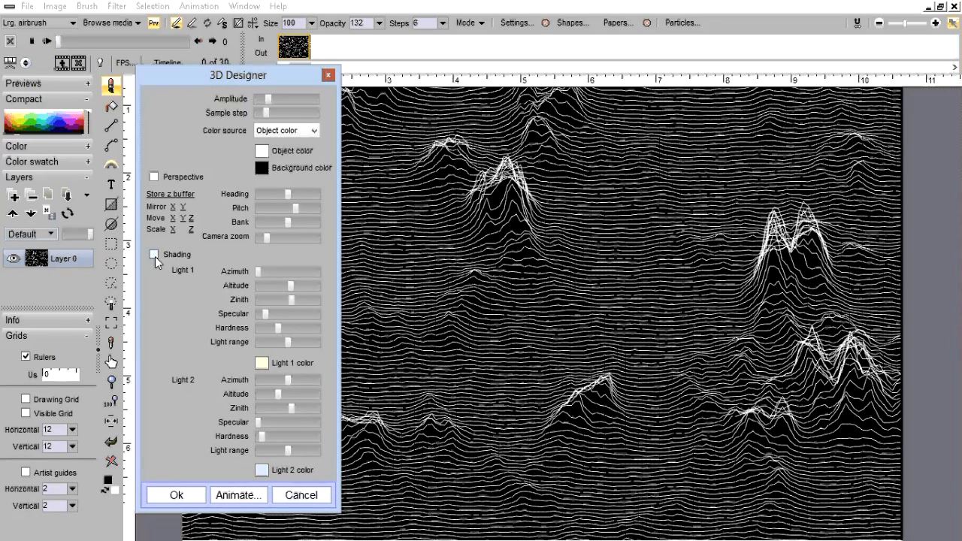
{"action": "left_click", "coordinate": [155, 177]}
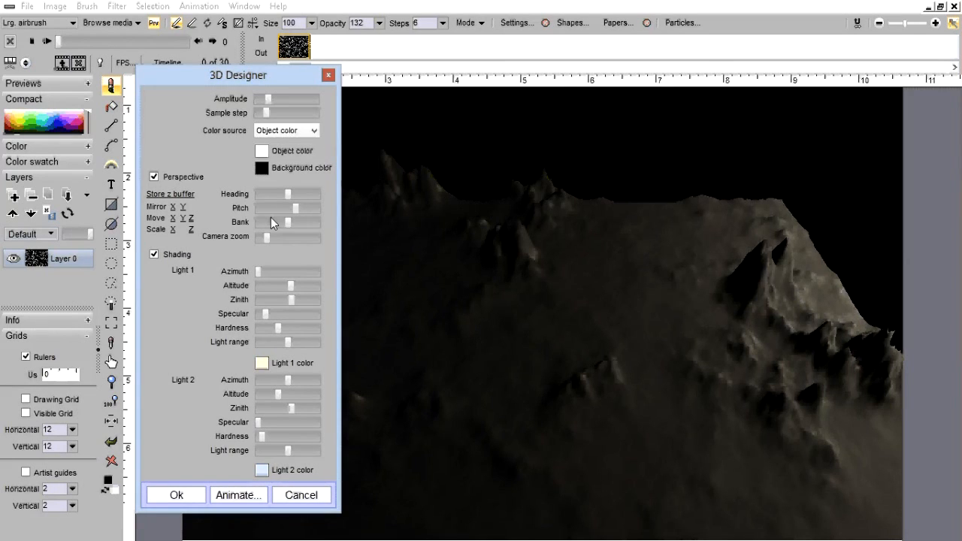
{"action": "left_click_drag", "start_coordinate": [285, 192], "coordinate": [267, 197]}
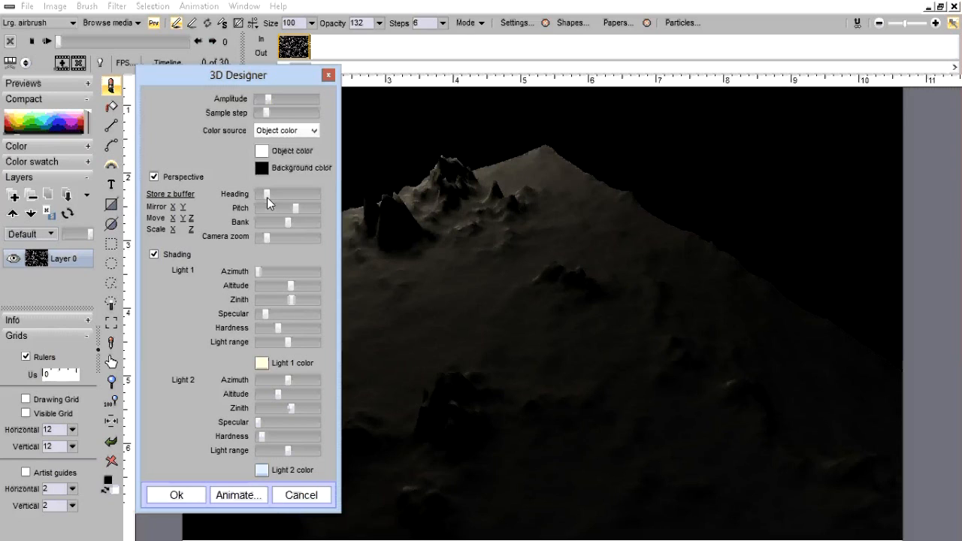
{"action": "left_click", "coordinate": [278, 193]}
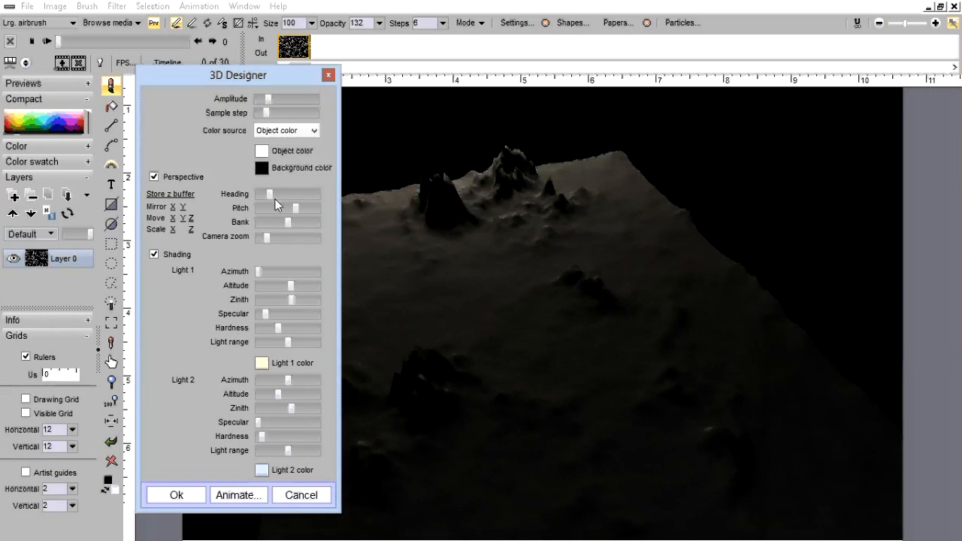
{"action": "left_click", "coordinate": [276, 198]}
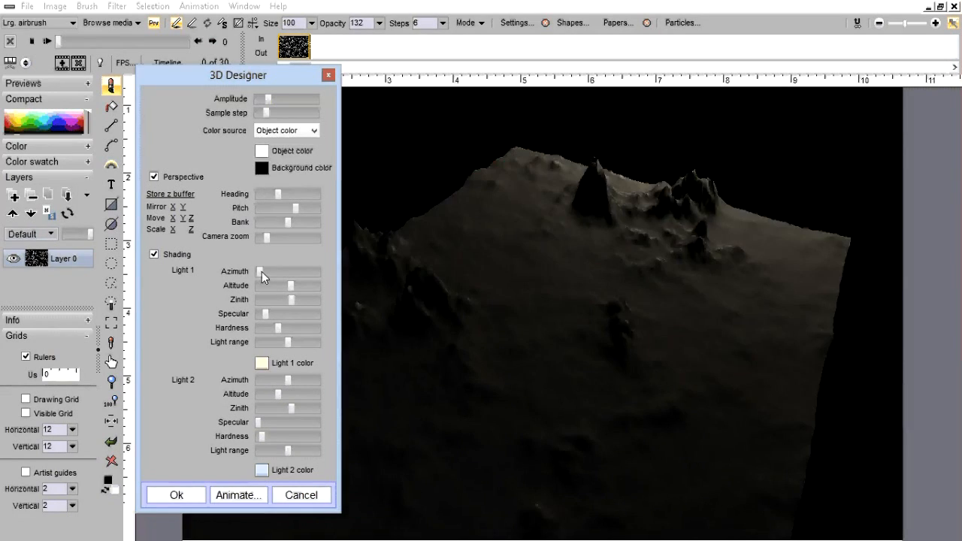
- Set Light 1's Azimuth to about two-thirds of its range, Altitude and Specular to about three-quarters or more, and Hardness to about one-sixth
{"action": "left_click_drag", "start_coordinate": [261, 271], "coordinate": [299, 273]}
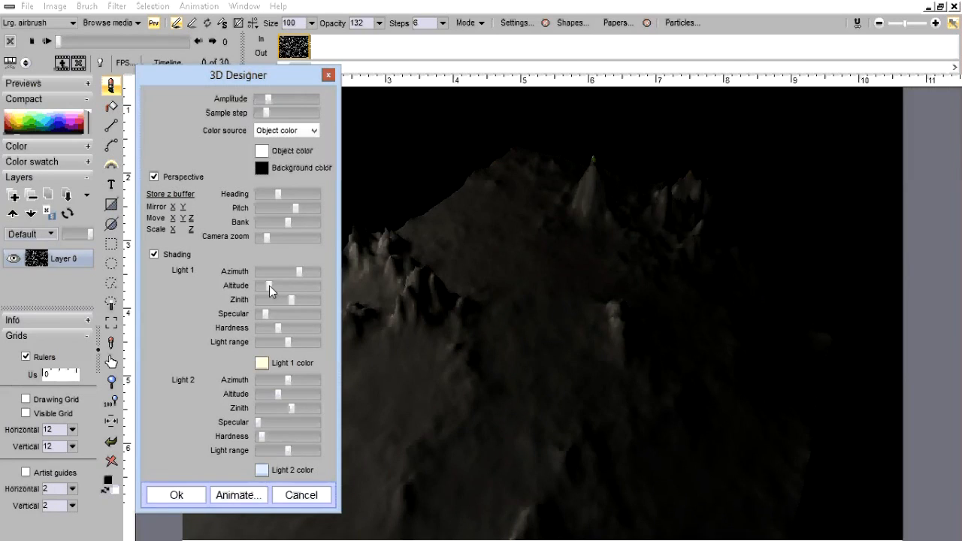
{"action": "left_click_drag", "start_coordinate": [291, 286], "coordinate": [308, 285]}
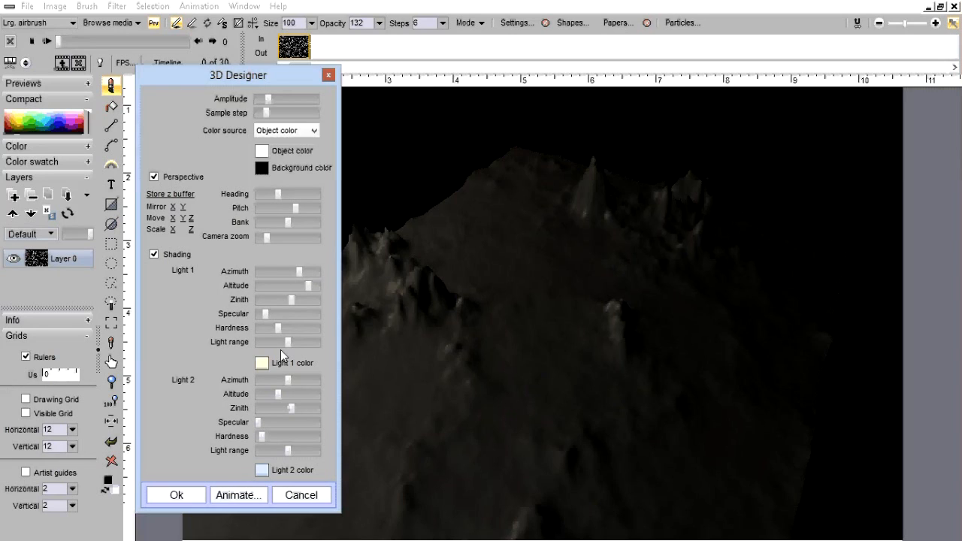
{"action": "left_click", "coordinate": [278, 316]}
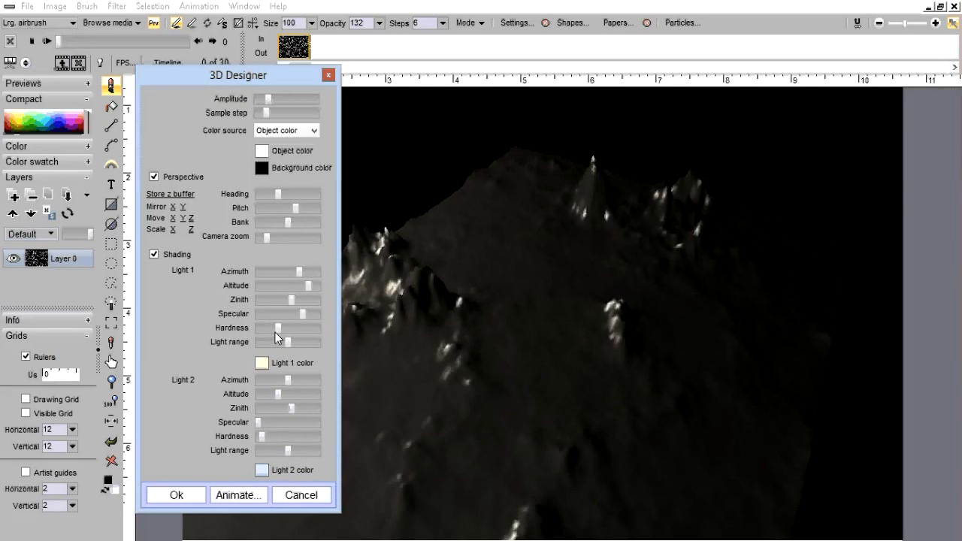
{"action": "left_click_drag", "start_coordinate": [275, 332], "coordinate": [268, 328]}
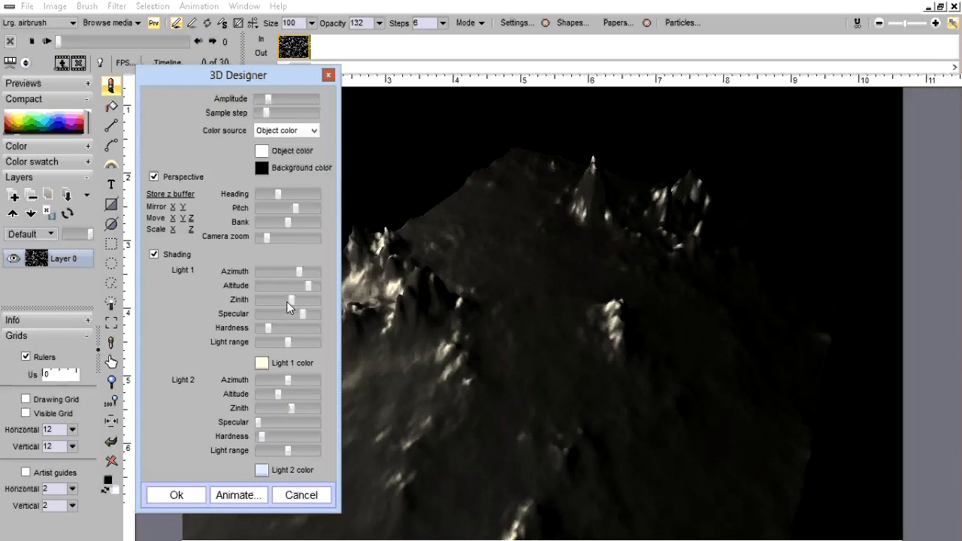
- Lower Light 1's Zinith to its minimum, its Altitude to about the middle, and its Light range to about a third
{"action": "left_click_drag", "start_coordinate": [292, 301], "coordinate": [258, 300]}
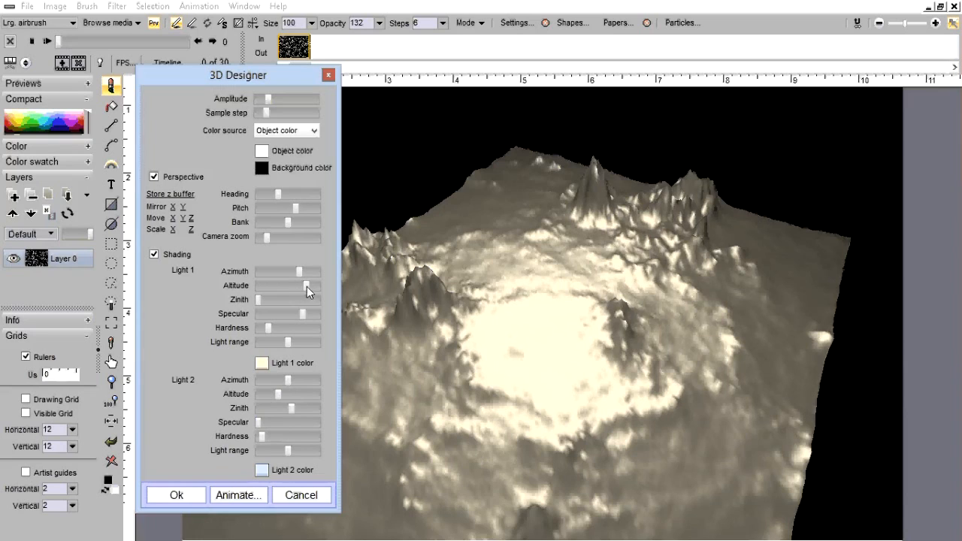
{"action": "left_click_drag", "start_coordinate": [307, 286], "coordinate": [287, 287]}
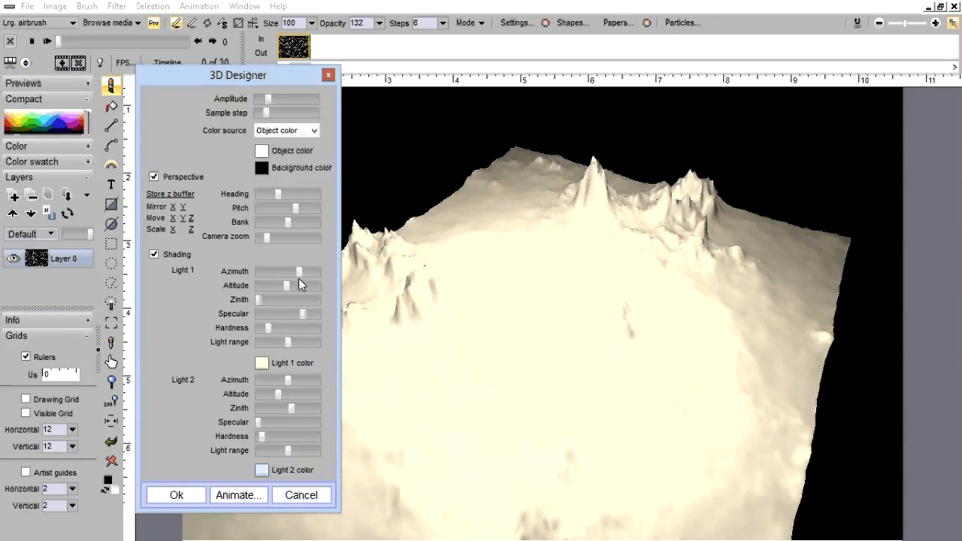
{"action": "left_click_drag", "start_coordinate": [288, 342], "coordinate": [276, 340]}
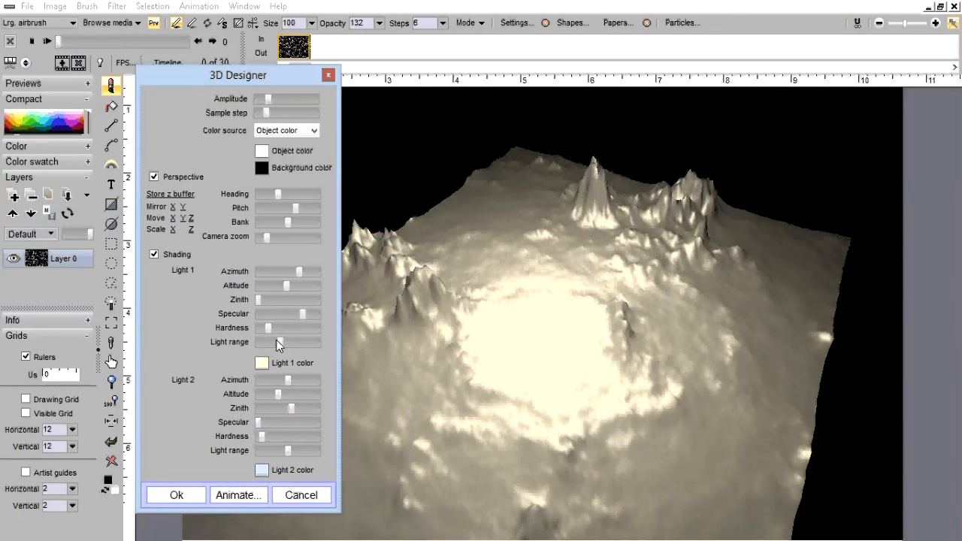
- Raise Light 1's Hardness to its maximum, reduce its Specular to about one-seventh of the range, and increase the terrain's Amplitude slightly
{"action": "left_click_drag", "start_coordinate": [276, 340], "coordinate": [319, 328]}
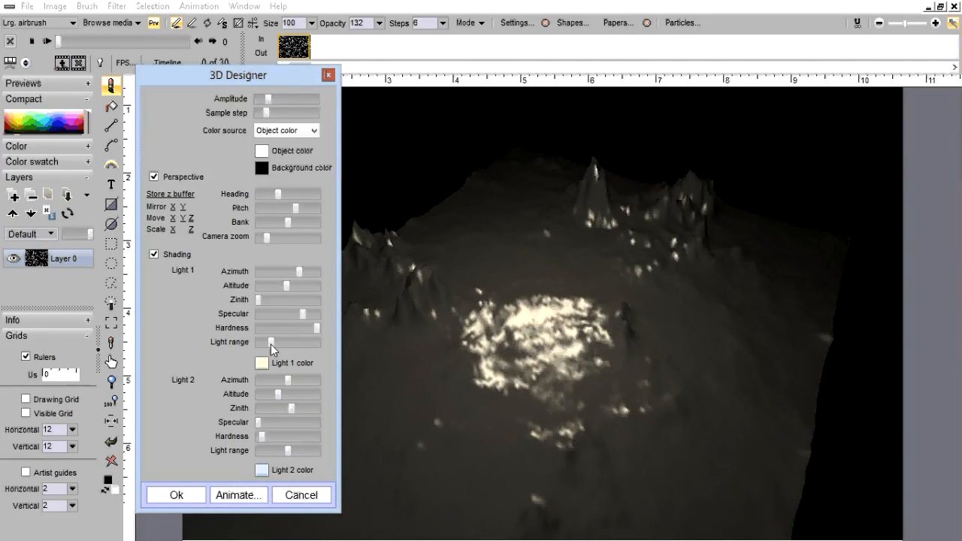
{"action": "left_click_drag", "start_coordinate": [302, 313], "coordinate": [260, 316]}
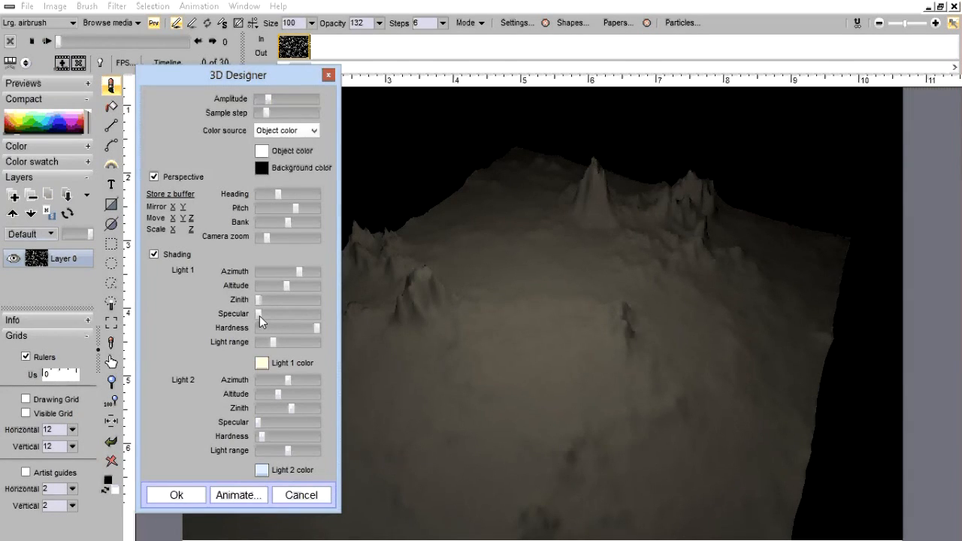
{"action": "left_click_drag", "start_coordinate": [259, 316], "coordinate": [266, 316]}
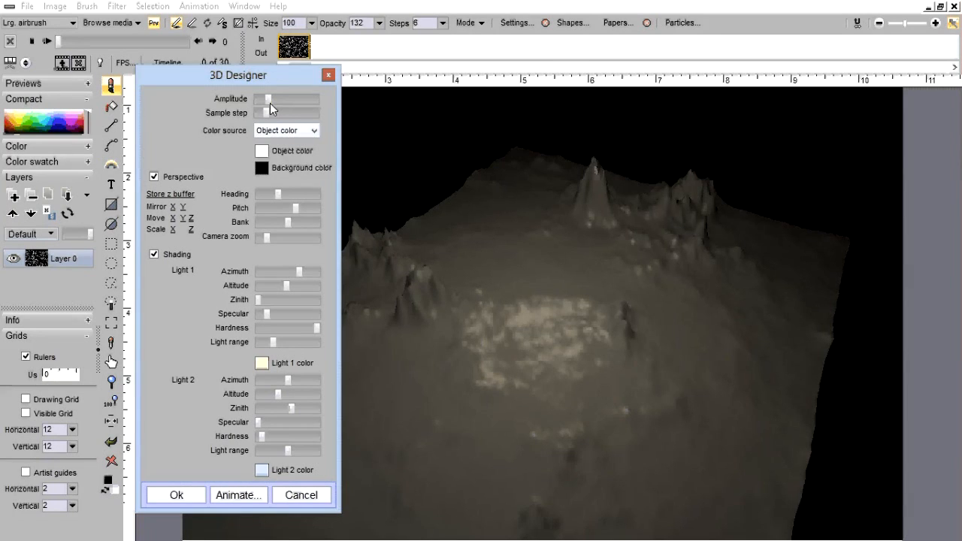
{"action": "mouse_move", "coordinate": [269, 100]}
{"action": "left_mouse_down"}
{"action": "mouse_move", "coordinate": [282, 100]}
{"action": "mouse_move", "coordinate": [258, 107]}
{"action": "mouse_move", "coordinate": [271, 101]}
{"action": "left_mouse_up"}
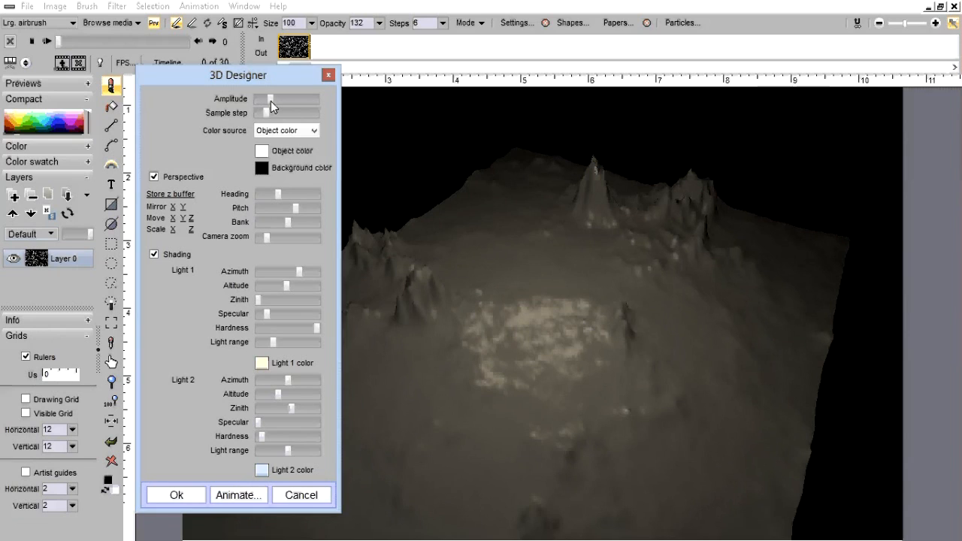